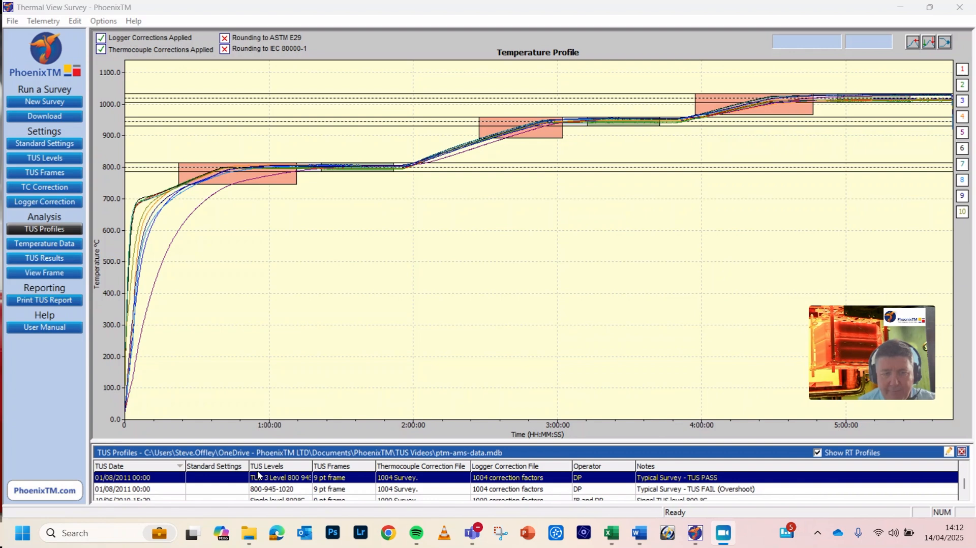
Create a new TUS levels specification named NEW TUS2 without copying settings from an existing one.
{"action": "left_click", "coordinate": [285, 481]}
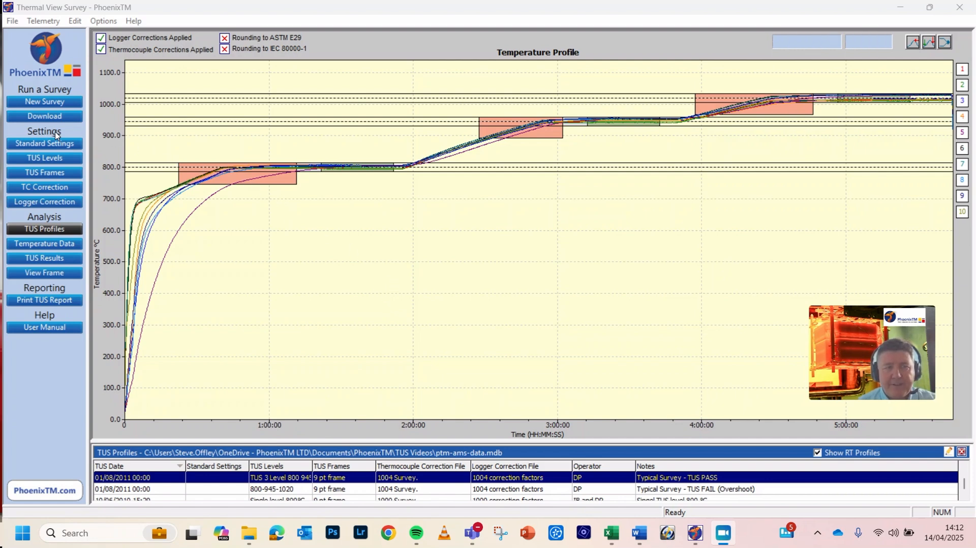
{"action": "left_click", "coordinate": [59, 160]}
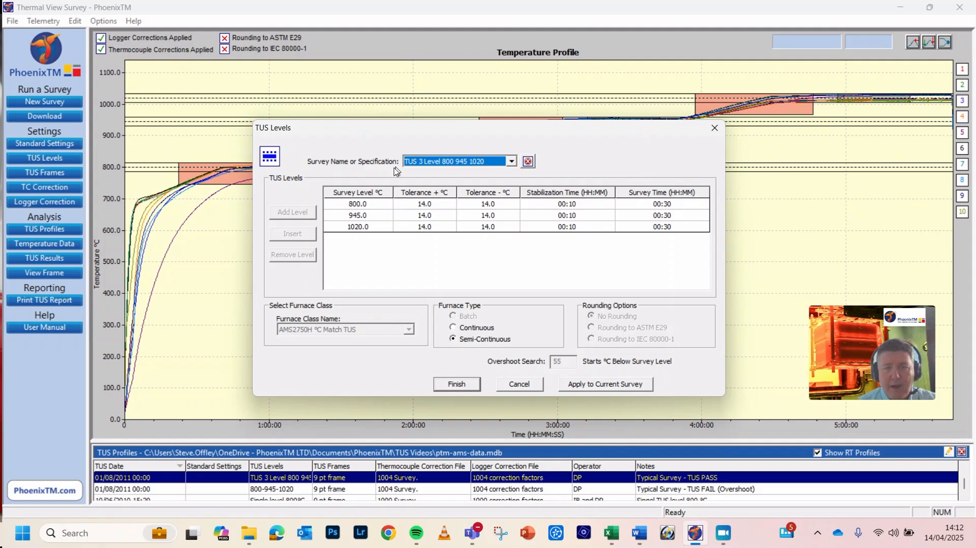
{"action": "left_click_drag", "start_coordinate": [413, 134], "coordinate": [526, 163]}
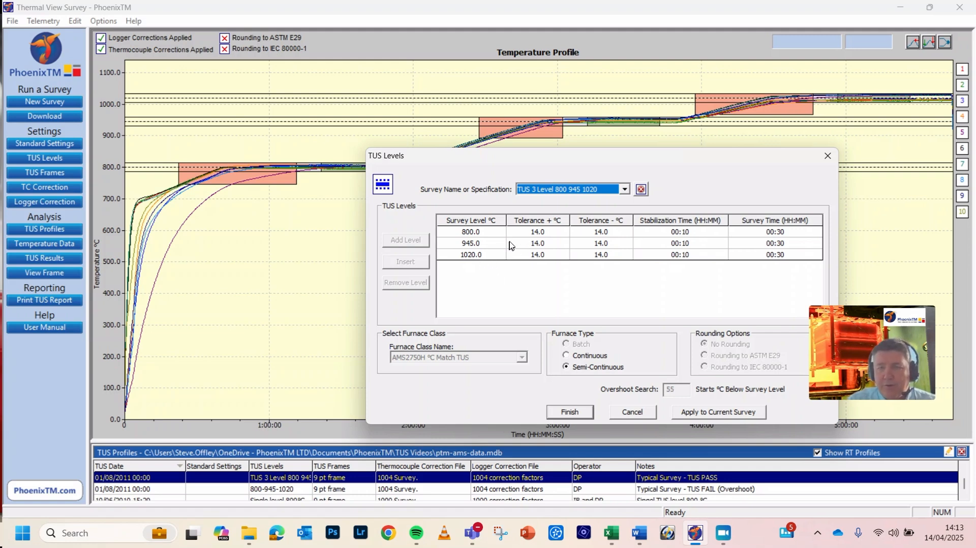
{"action": "left_click", "coordinate": [624, 190]}
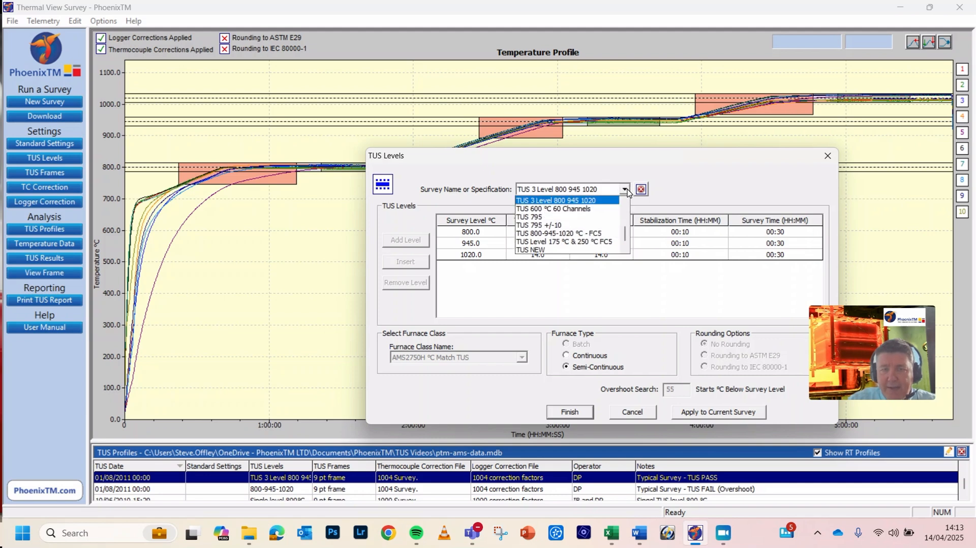
{"action": "left_click_drag", "start_coordinate": [626, 237], "coordinate": [628, 201]}
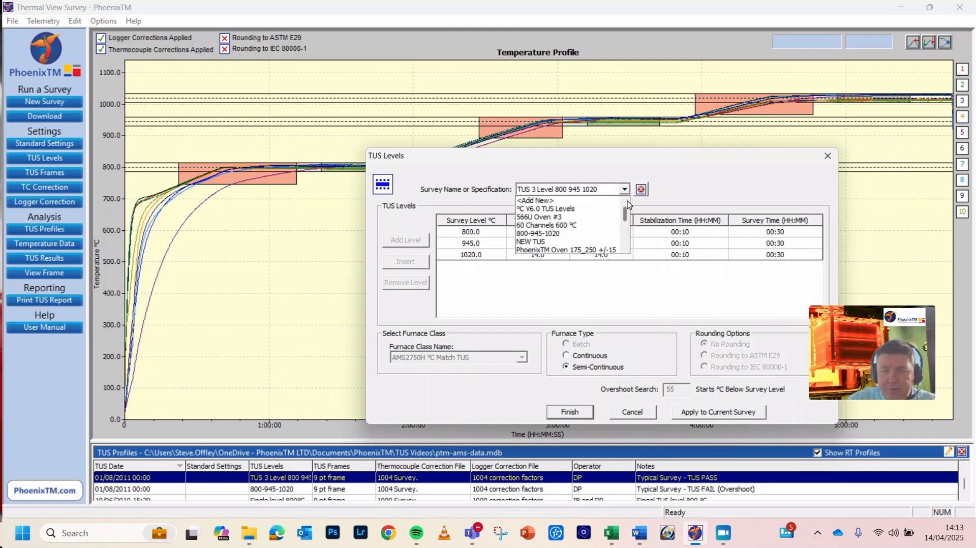
{"action": "left_click", "coordinate": [578, 201]}
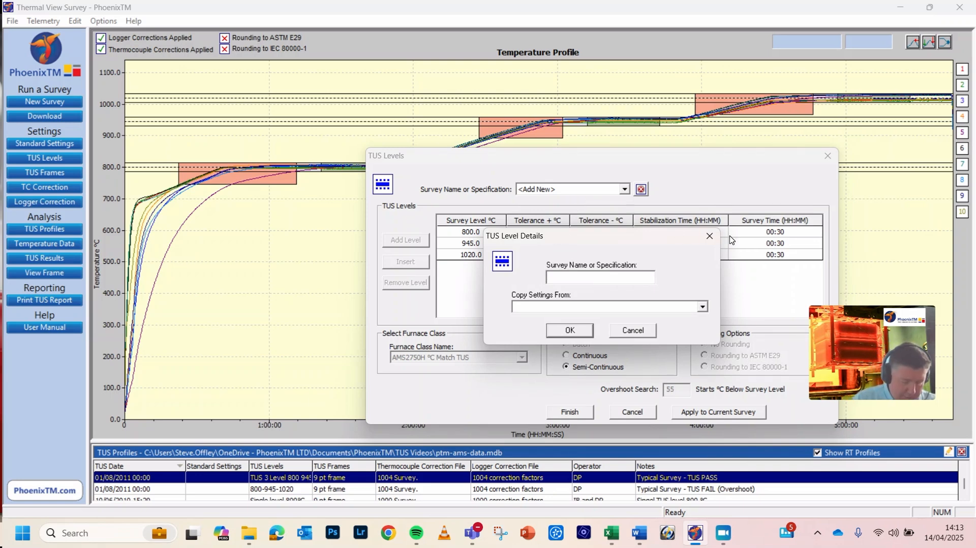
{"action": "type", "text": "NEW TUS2"}
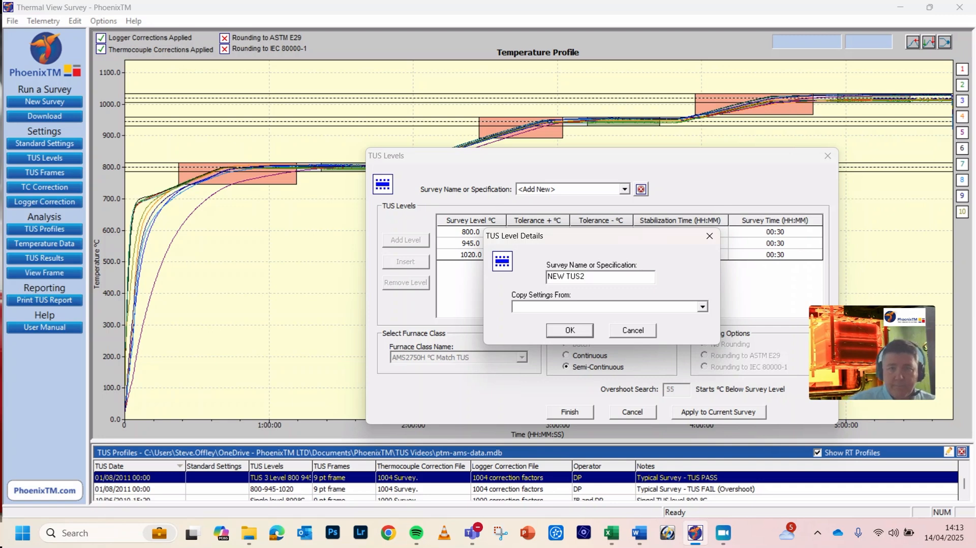
{"action": "left_click", "coordinate": [702, 306]}
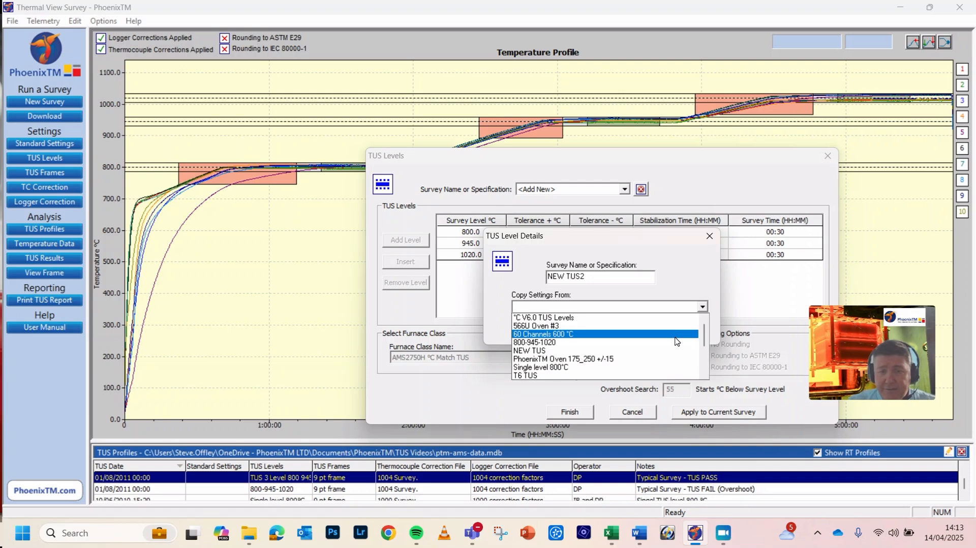
{"action": "left_click", "coordinate": [701, 274]}
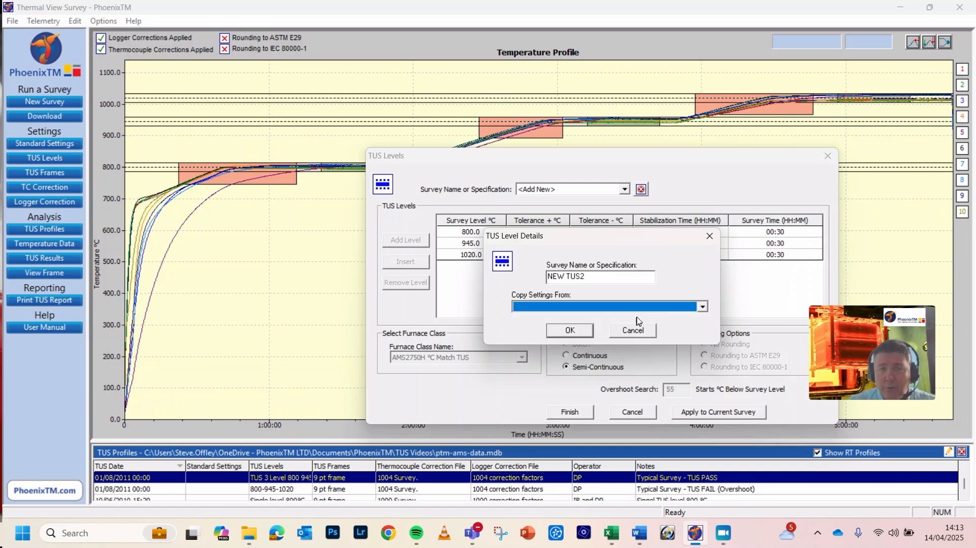
{"action": "left_click", "coordinate": [567, 331]}
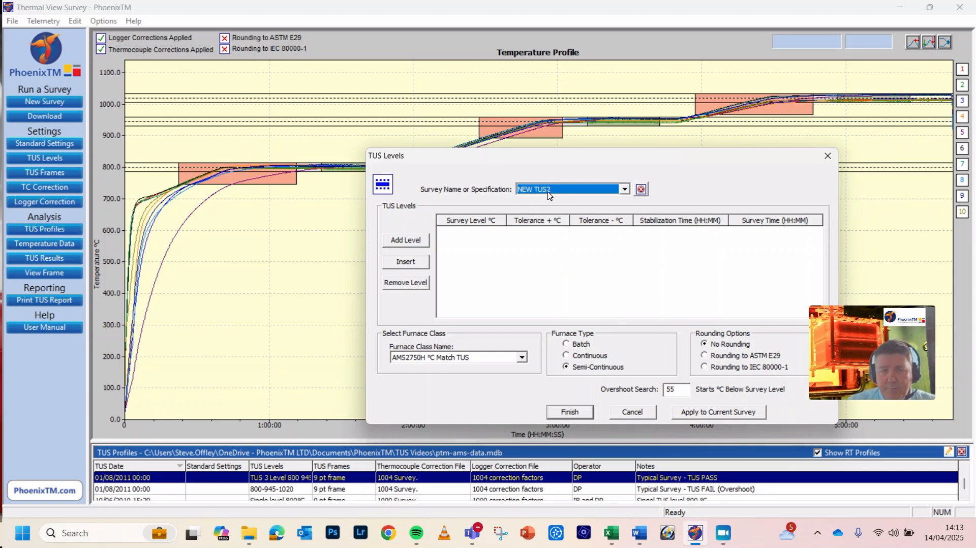
Add two survey levels to NEW TUS2, at 600 °C and 800 °C.
{"action": "left_click", "coordinate": [415, 245]}
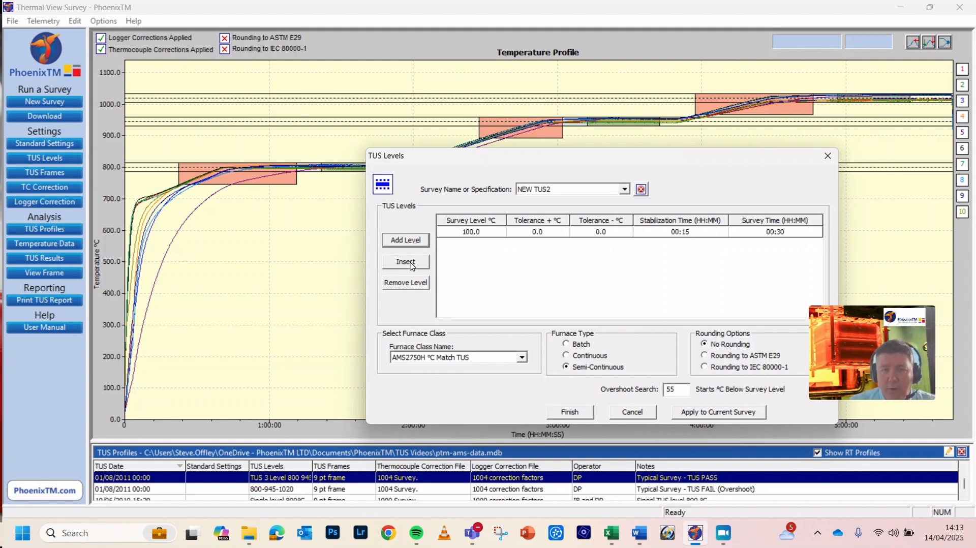
{"action": "left_click", "coordinate": [411, 263]}
{"action": "left_click", "coordinate": [491, 236]}
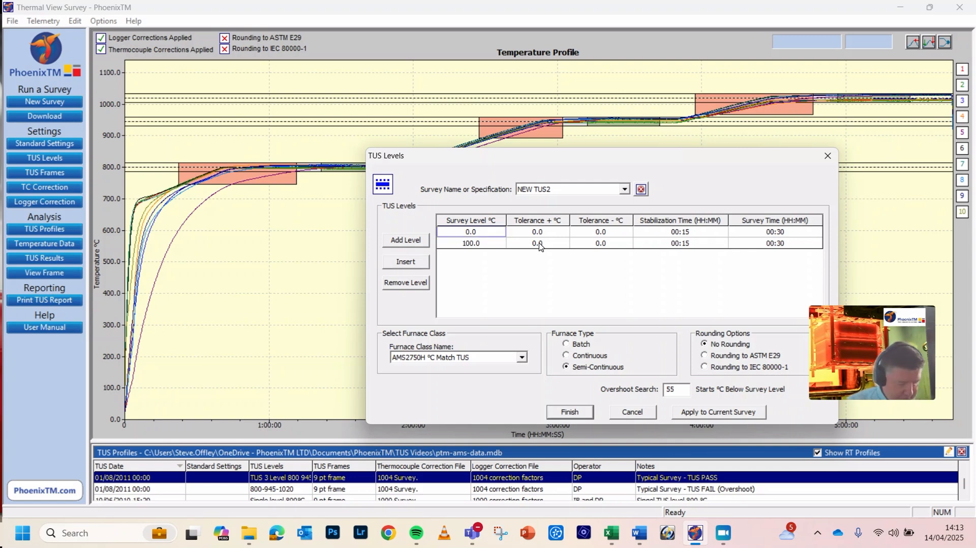
{"action": "type", "text": "1000"}
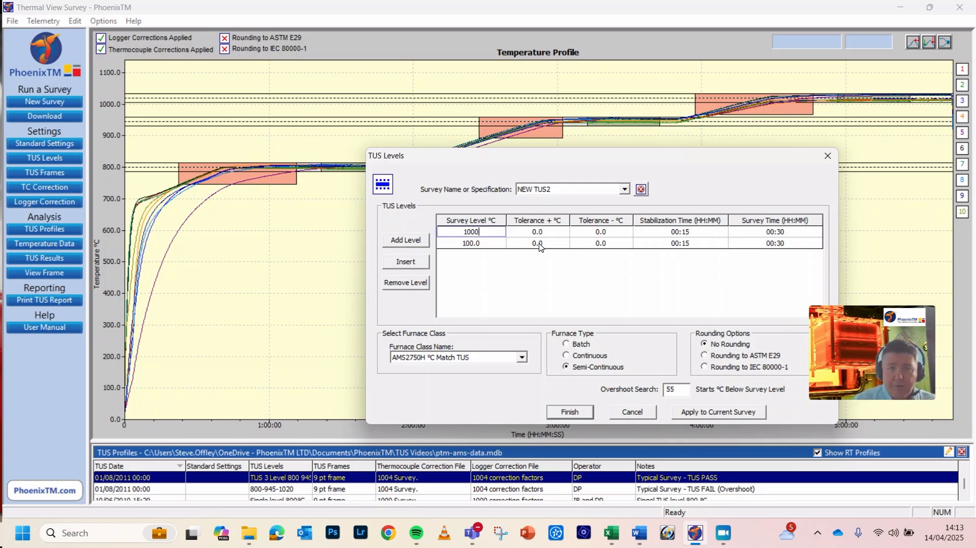
{"action": "key", "text": "BackSpace"}
{"action": "key", "text": "BackSpace"}
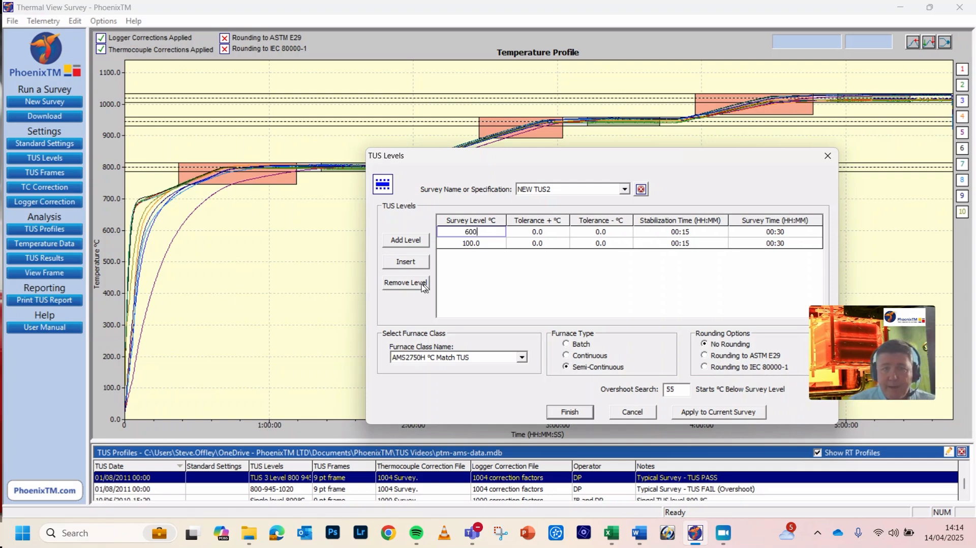
{"action": "left_click", "coordinate": [491, 249]}
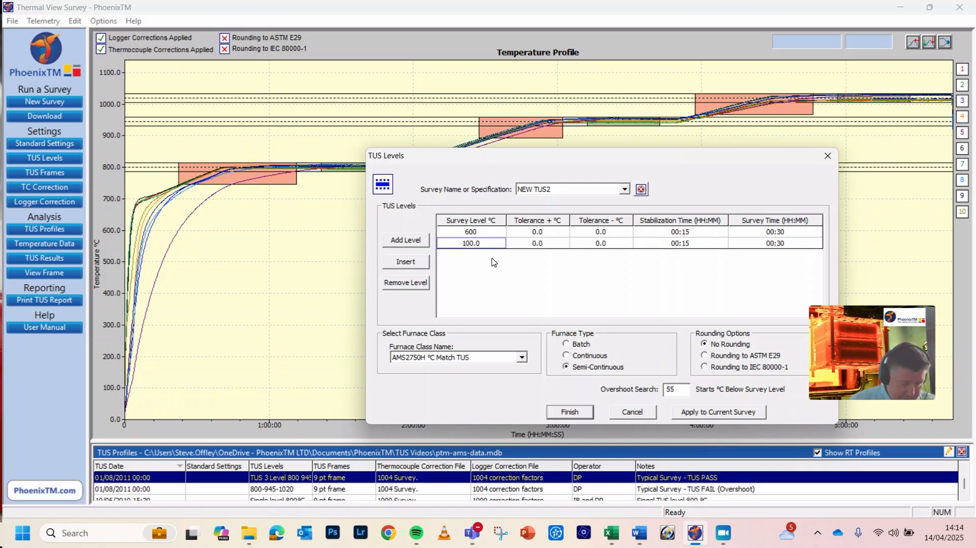
{"action": "type", "text": "800"}
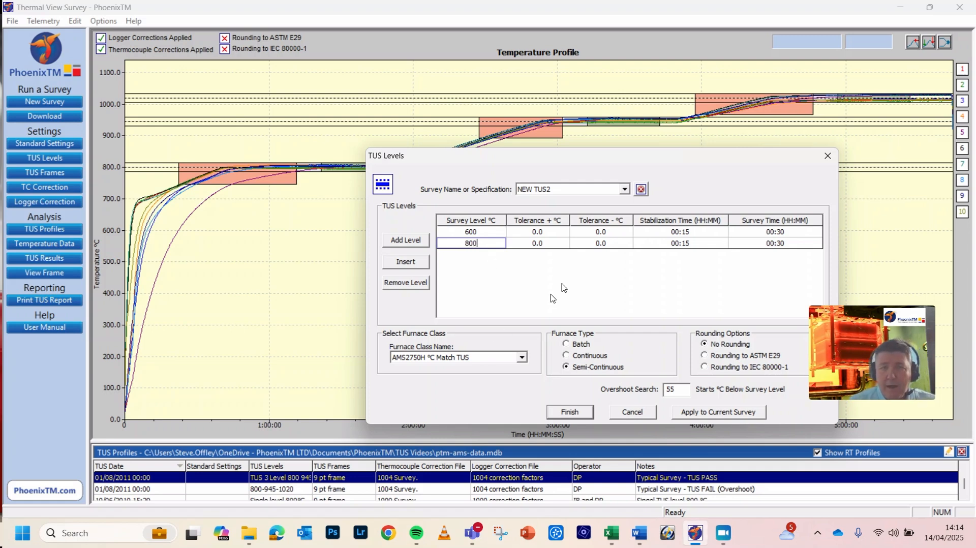
Set the plus and minus tolerances of both the 600 °C and 800 °C levels to 14 °C.
{"action": "left_click", "coordinate": [557, 234]}
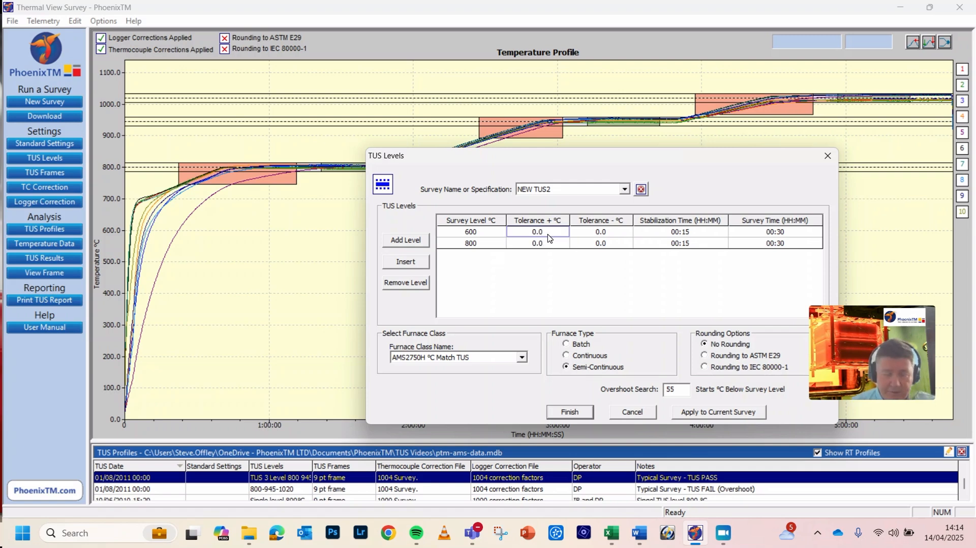
{"action": "type", "text": "4"}
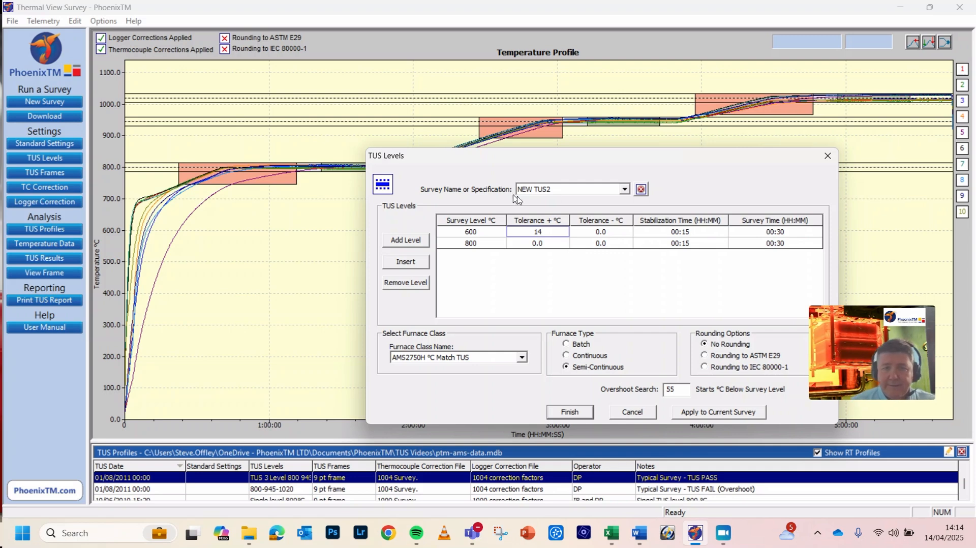
{"action": "left_click", "coordinate": [626, 234]}
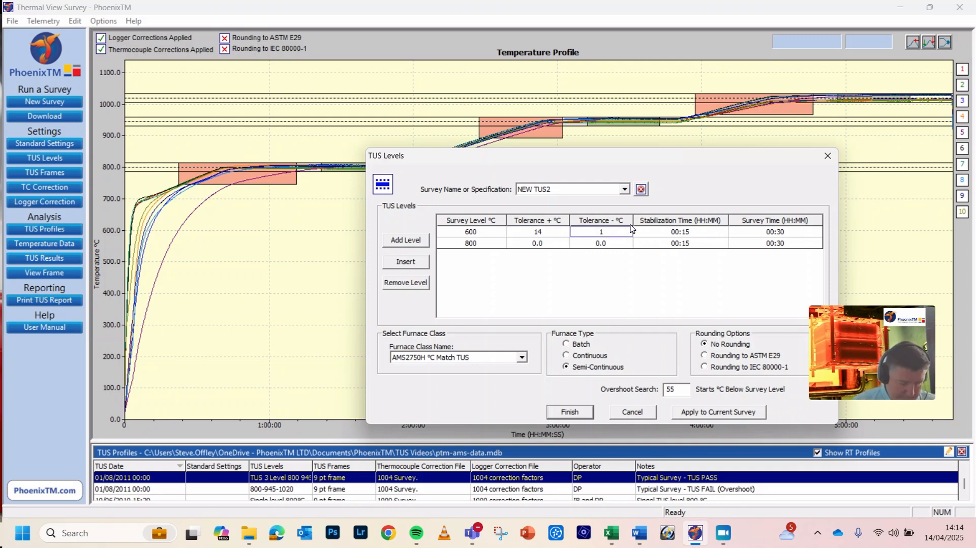
{"action": "type", "text": "4"}
{"action": "left_click", "coordinate": [559, 248]}
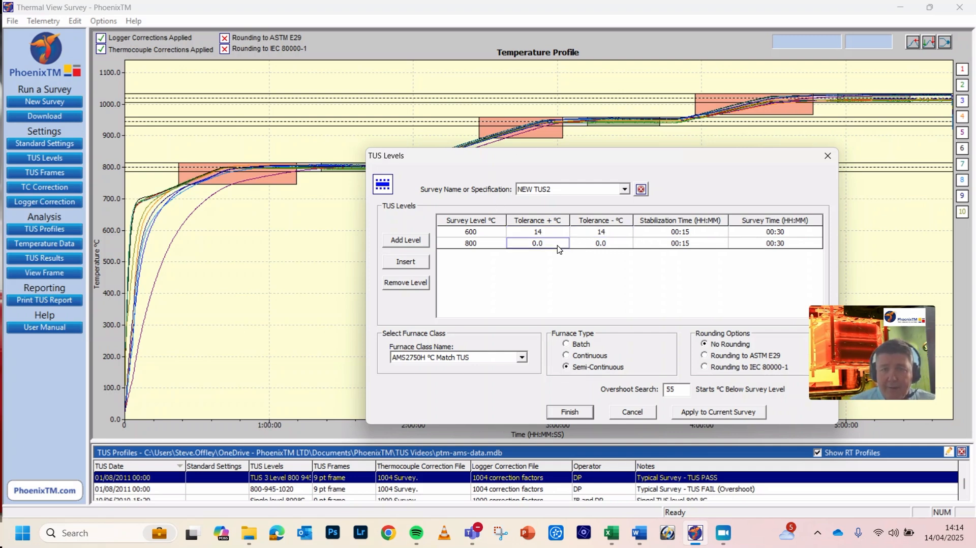
{"action": "type", "text": "14"}
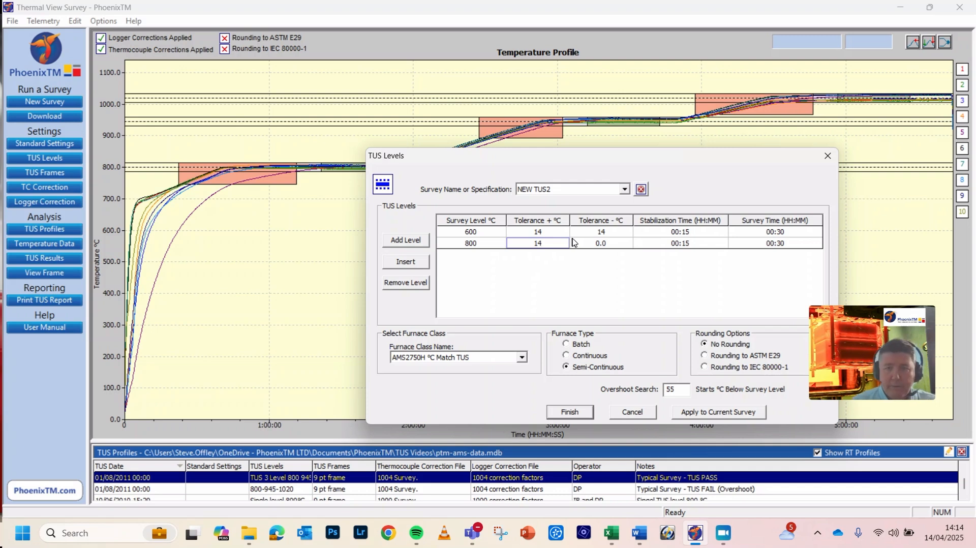
{"action": "left_click", "coordinate": [615, 244]}
{"action": "type", "text": "1"}
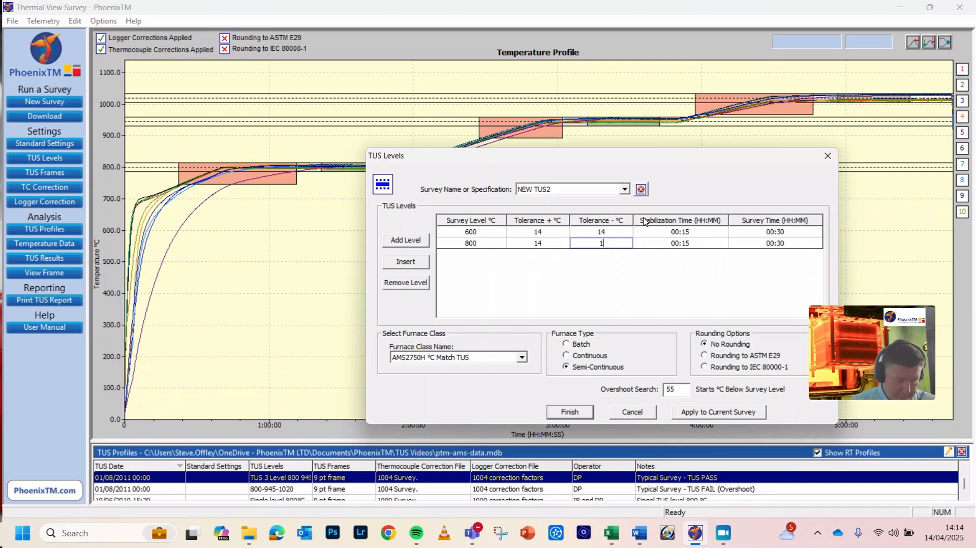
{"action": "type", "text": "4"}
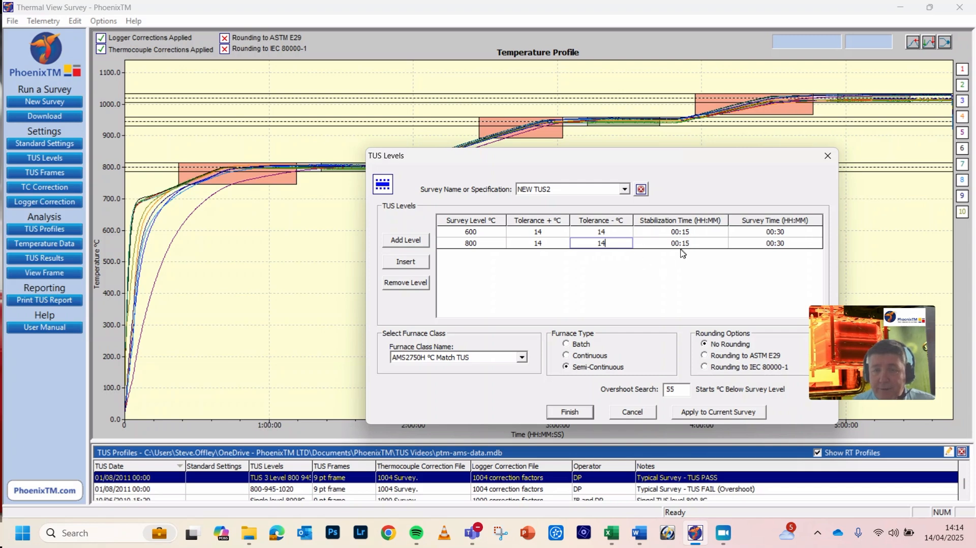
Choose the AMS2750H °C Match TUS furnace class for NEW TUS2 and save the specification.
{"action": "left_click", "coordinate": [788, 233]}
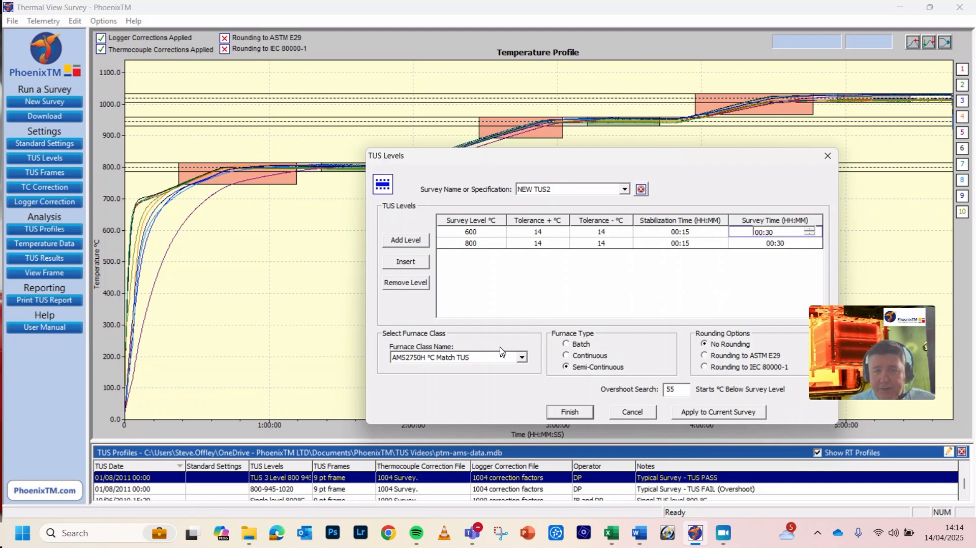
{"action": "left_click", "coordinate": [523, 359]}
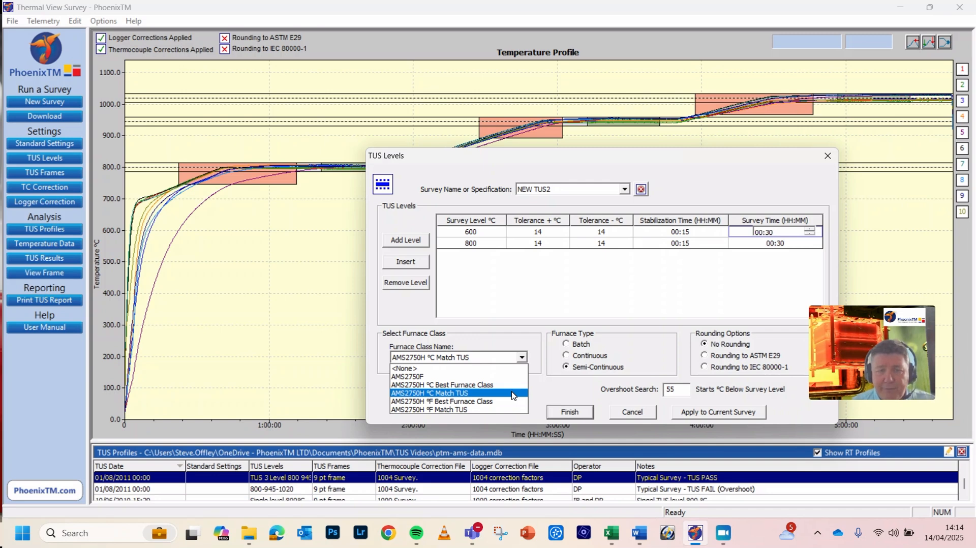
{"action": "left_click", "coordinate": [482, 394]}
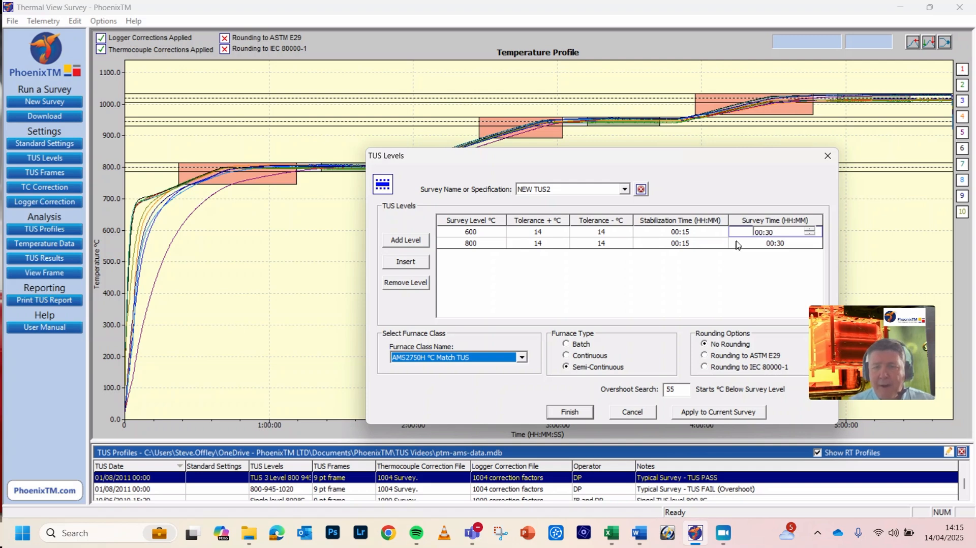
{"action": "left_click", "coordinate": [718, 244]}
{"action": "left_click", "coordinate": [718, 246]}
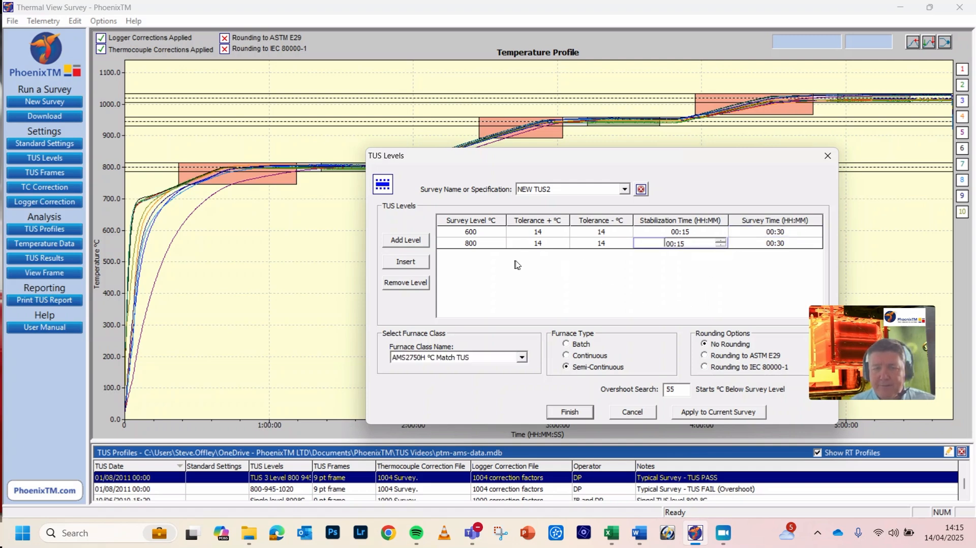
{"action": "left_click", "coordinate": [504, 247]}
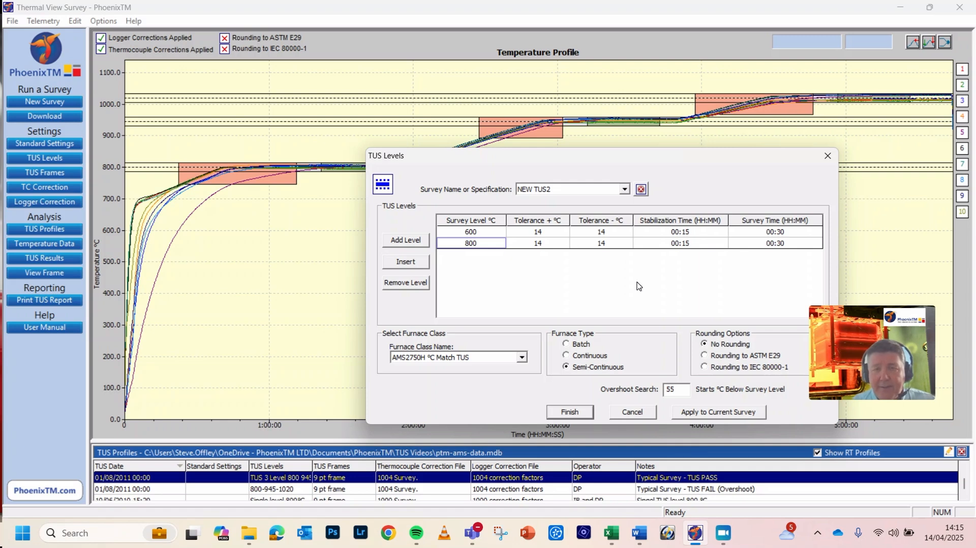
{"action": "left_click", "coordinate": [570, 412]}
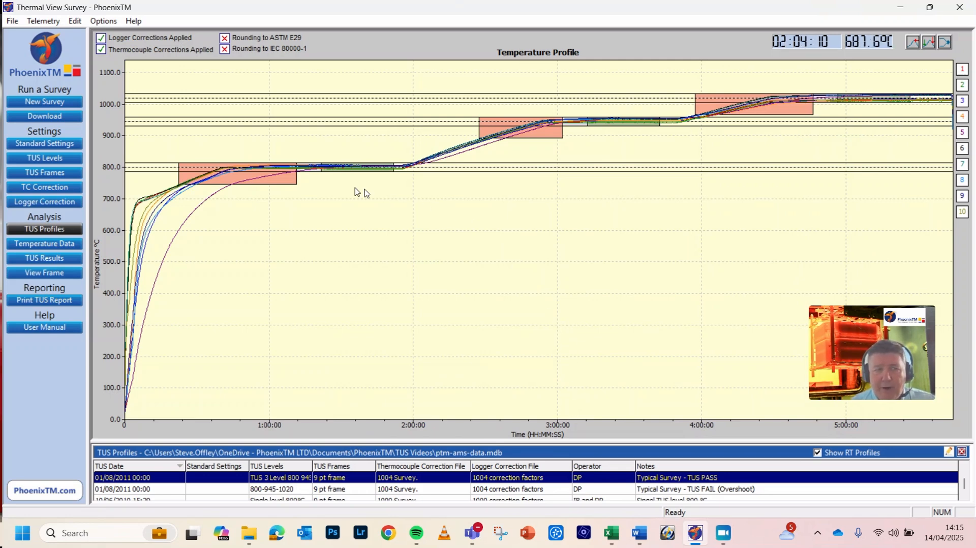
Reopen the TUS levels settings and load the saved NEW TUS2 specification to review its levels, tolerances and times.
{"action": "left_click", "coordinate": [45, 161]}
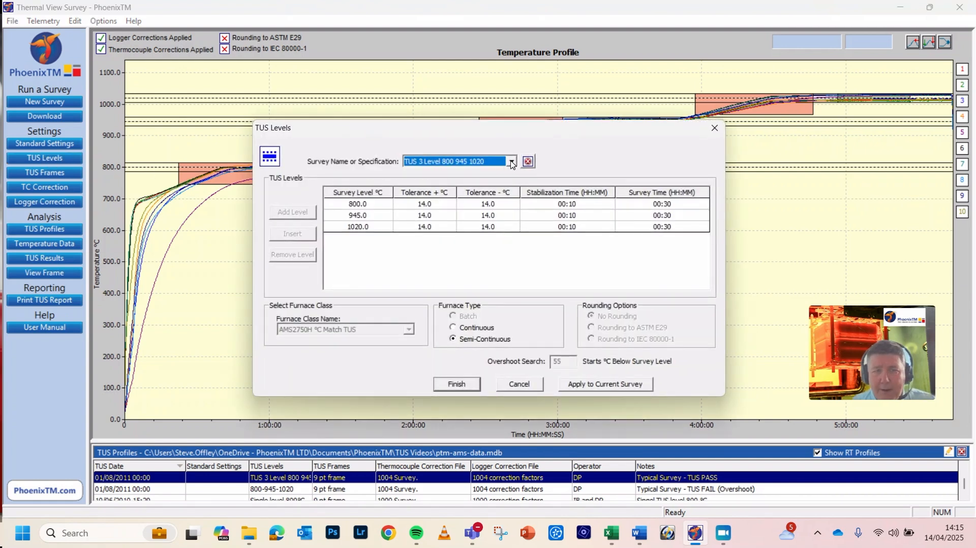
{"action": "left_click", "coordinate": [512, 161]}
{"action": "scroll", "coordinate": [490, 192], "scroll_direction": "down", "scroll_amount": 1}
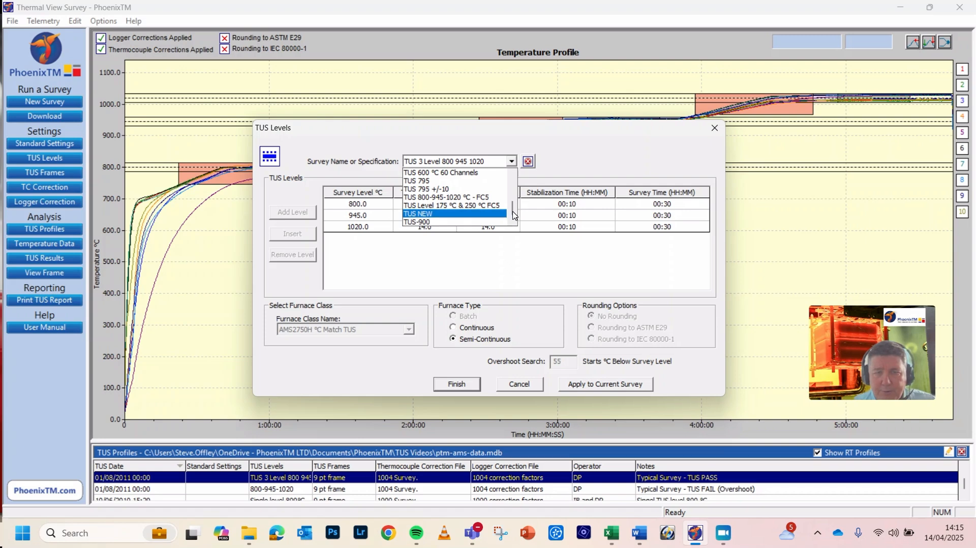
{"action": "scroll", "coordinate": [515, 211], "scroll_direction": "up", "scroll_amount": 2}
{"action": "scroll", "coordinate": [515, 209], "scroll_direction": "up", "scroll_amount": 5}
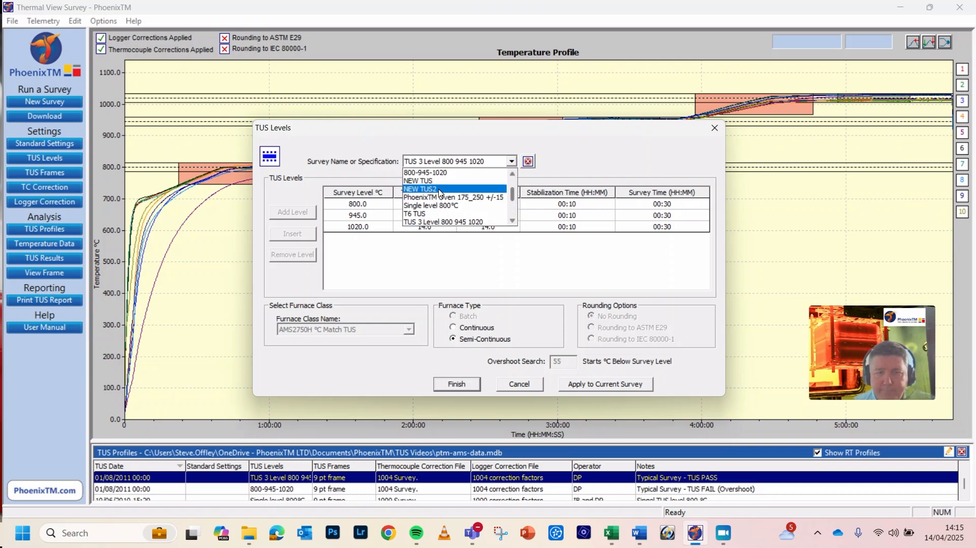
{"action": "left_click", "coordinate": [440, 189]}
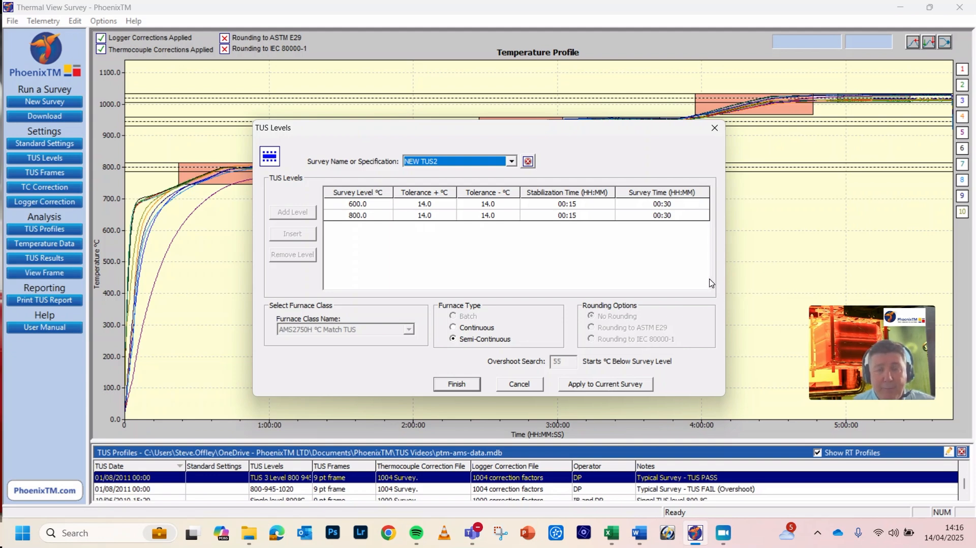
{"action": "left_click", "coordinate": [511, 161]}
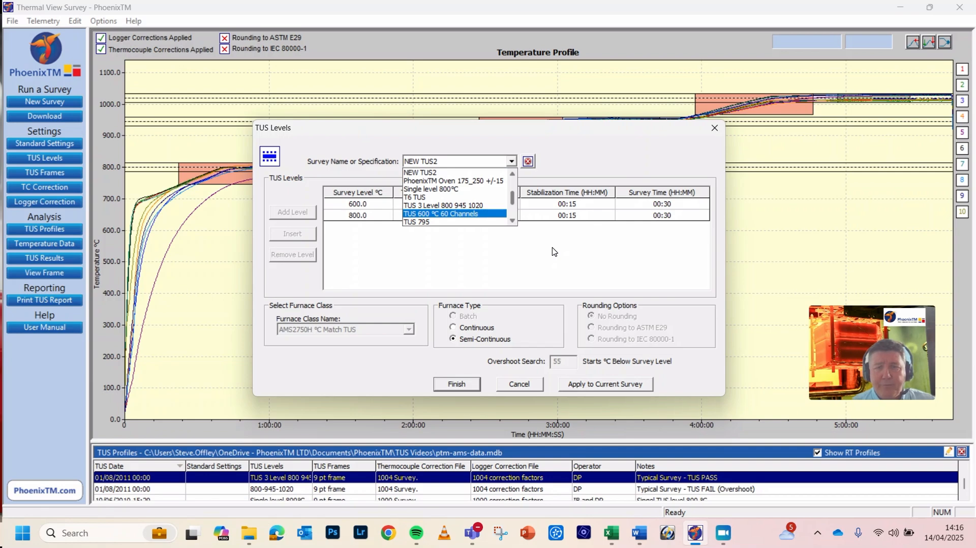
{"action": "left_click", "coordinate": [585, 245]}
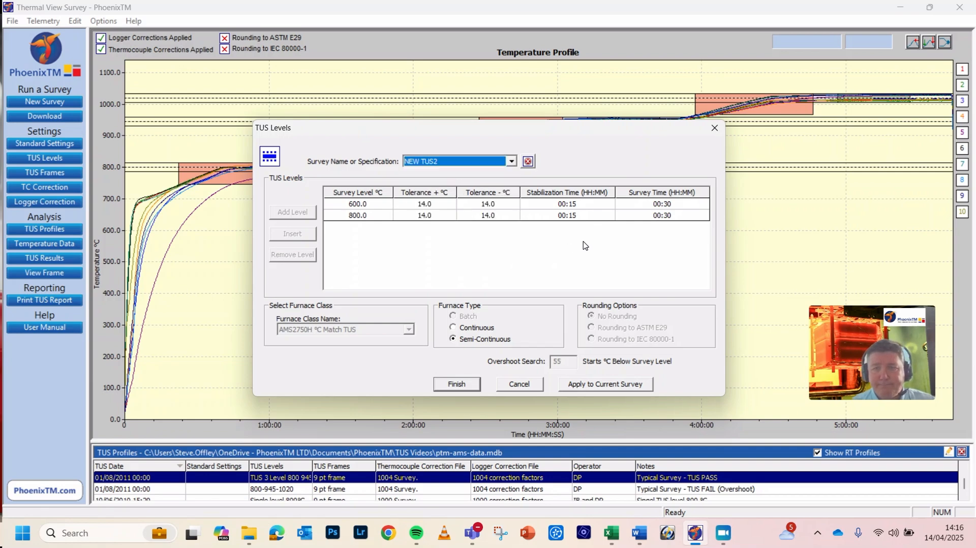